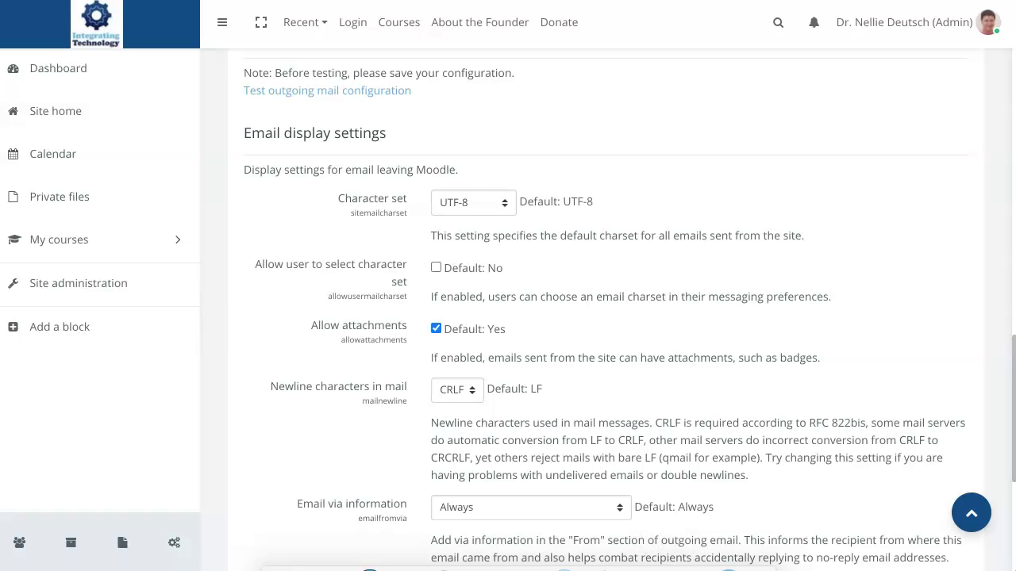
{"action": "scroll", "coordinate": [603, 309], "scroll_direction": "up", "scroll_amount": 1}
{"action": "scroll", "coordinate": [603, 310], "scroll_direction": "up", "scroll_amount": 3}
{"action": "scroll", "coordinate": [603, 309], "scroll_direction": "up", "scroll_amount": 1}
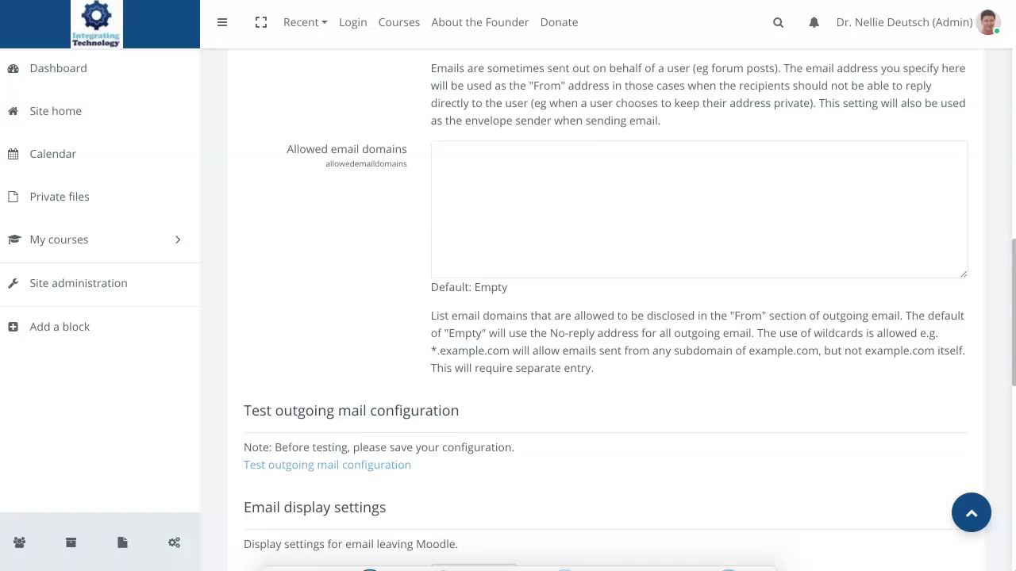
{"action": "scroll", "coordinate": [603, 309], "scroll_direction": "up", "scroll_amount": 3}
{"action": "scroll", "coordinate": [604, 310], "scroll_direction": "down", "scroll_amount": 3}
{"action": "scroll", "coordinate": [603, 310], "scroll_direction": "down", "scroll_amount": 2}
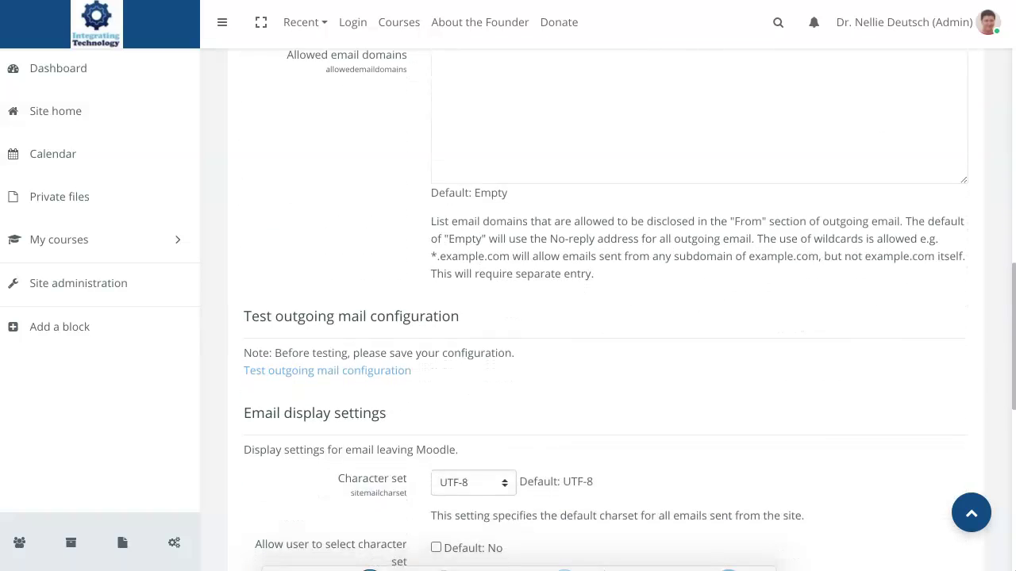
{"action": "scroll", "coordinate": [603, 310], "scroll_direction": "down", "scroll_amount": 1}
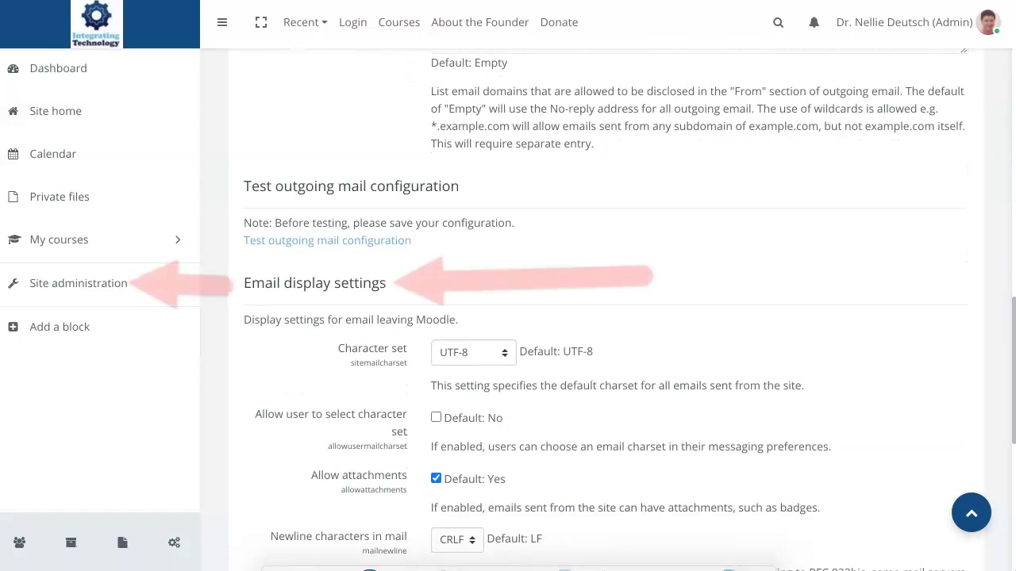
{"action": "scroll", "coordinate": [603, 310], "scroll_direction": "down", "scroll_amount": 1}
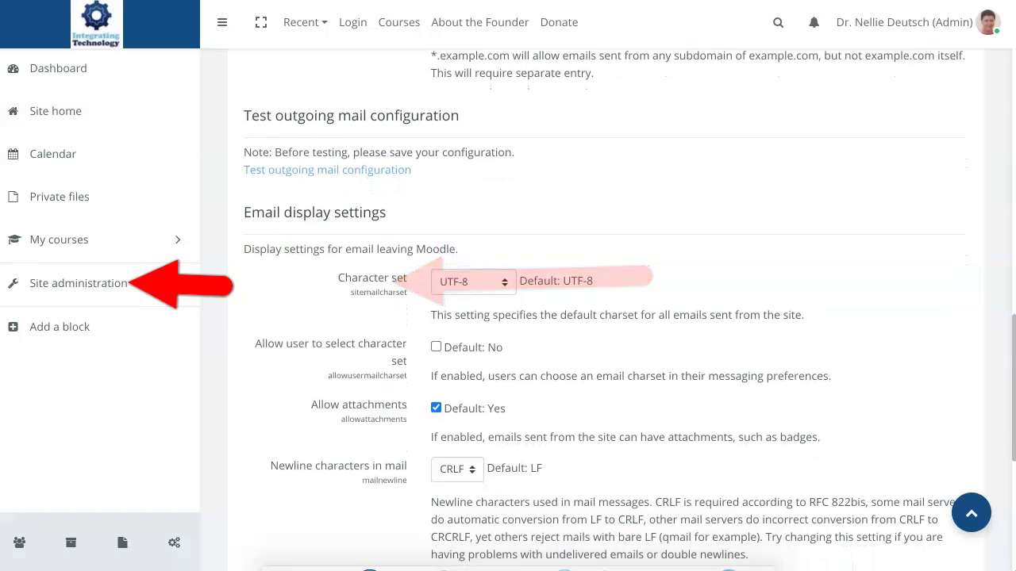
{"action": "scroll", "coordinate": [603, 309], "scroll_direction": "down", "scroll_amount": 1}
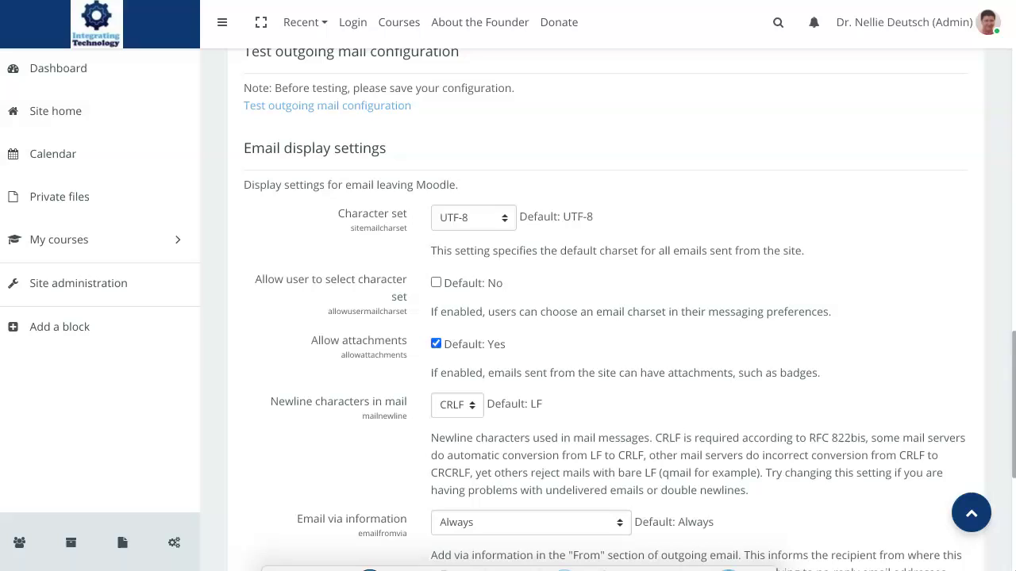
{"action": "left_click", "coordinate": [456, 405]}
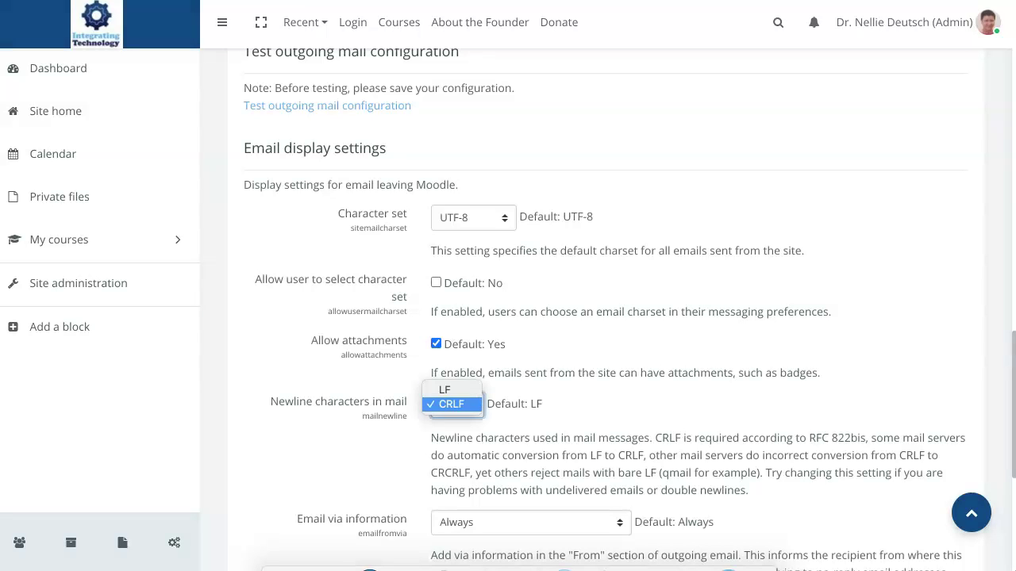
{"action": "key", "text": "Return"}
{"action": "scroll", "coordinate": [508, 285], "scroll_direction": "down", "scroll_amount": 1}
{"action": "scroll", "coordinate": [508, 317], "scroll_direction": "down", "scroll_amount": 1}
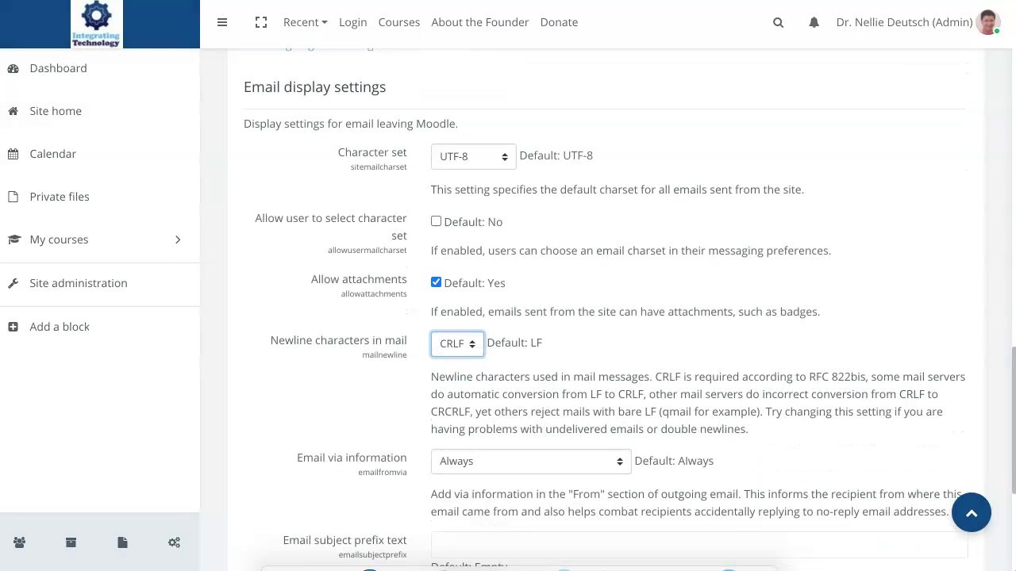
{"action": "scroll", "coordinate": [603, 317], "scroll_direction": "down", "scroll_amount": 1}
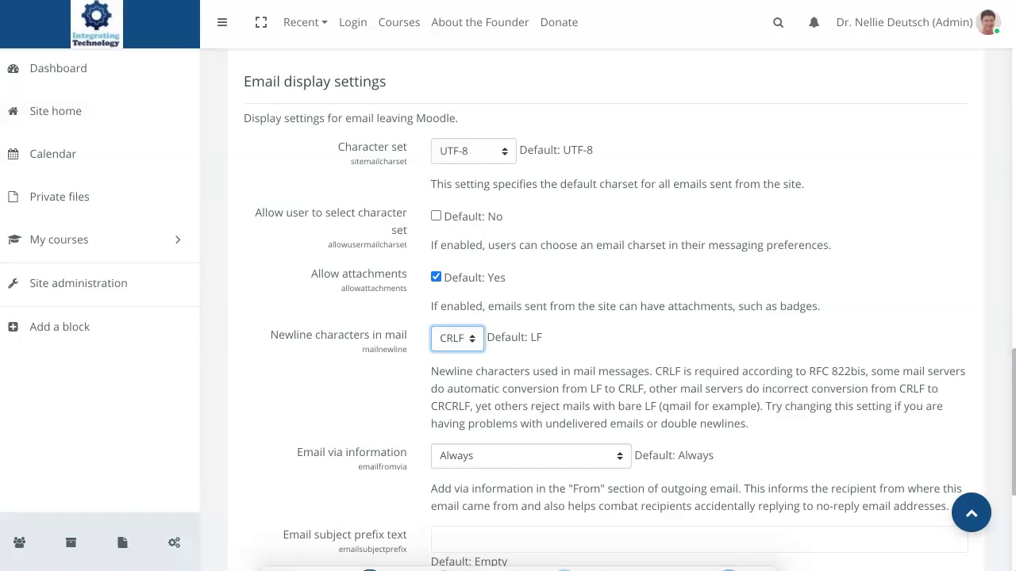
Save the outgoing mail settings with the CRLF newline choice.
{"action": "scroll", "coordinate": [605, 314], "scroll_direction": "down", "scroll_amount": 1}
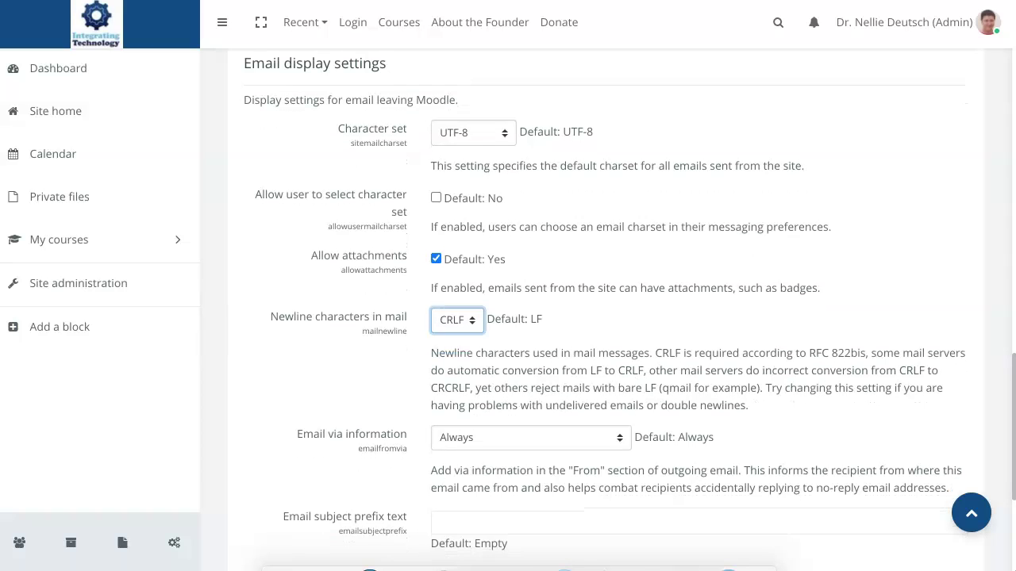
{"action": "scroll", "coordinate": [605, 313], "scroll_direction": "down", "scroll_amount": 1}
{"action": "scroll", "coordinate": [605, 313], "scroll_direction": "down", "scroll_amount": 1}
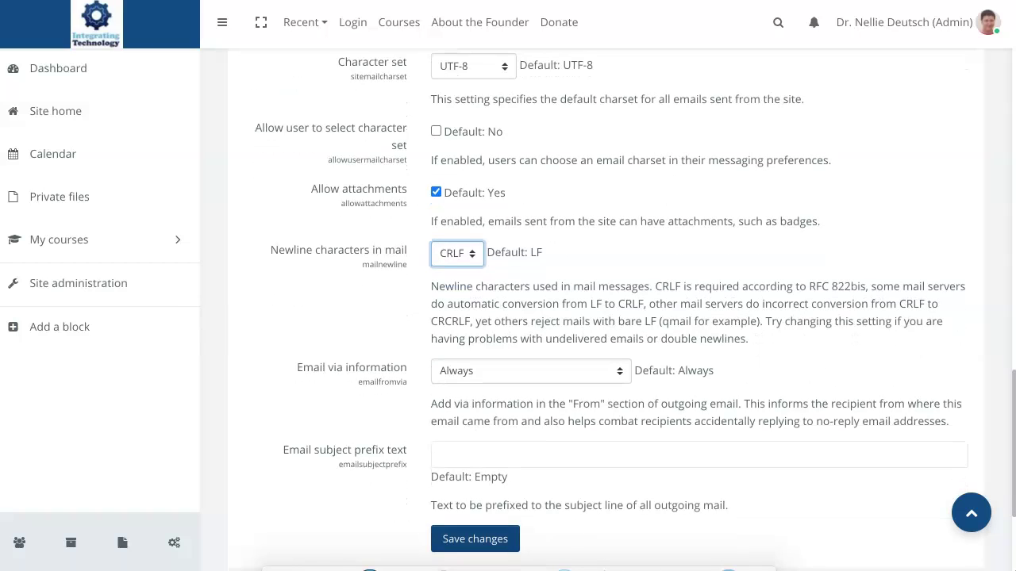
{"action": "left_click", "coordinate": [475, 539]}
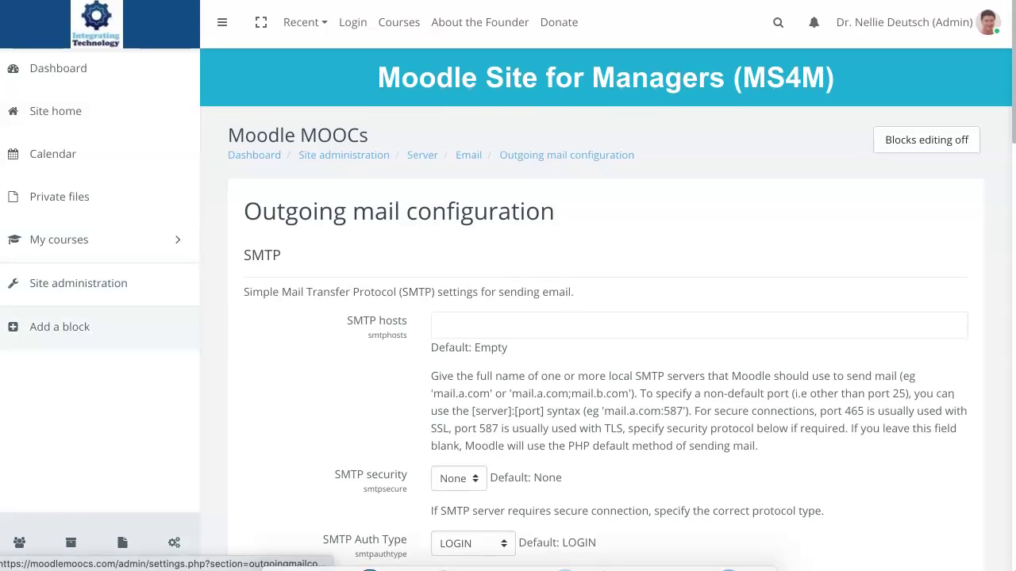
Search the site administration settings for 'cron'.
{"action": "left_click", "coordinate": [78, 283]}
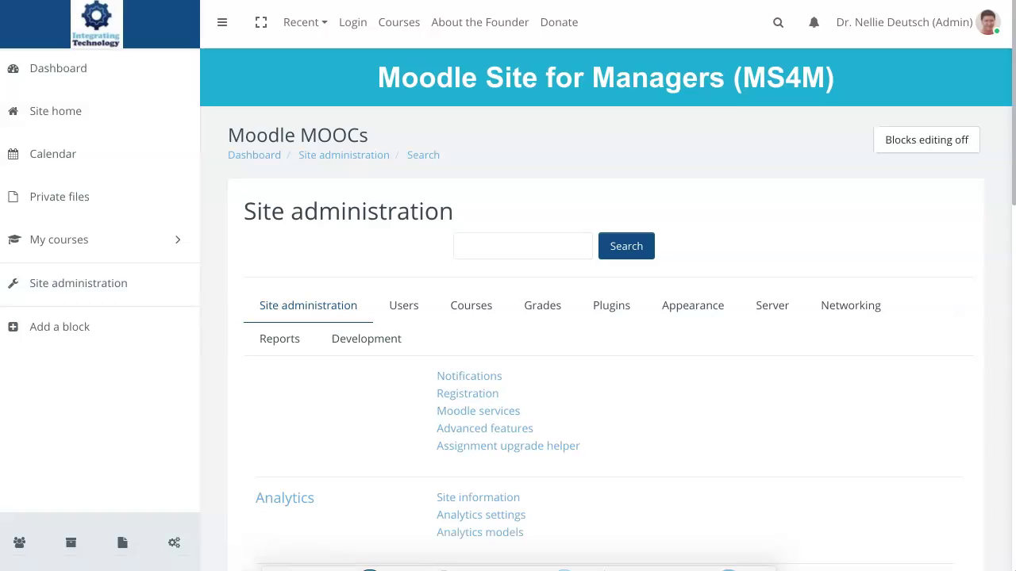
{"action": "type", "text": "c"}
{"action": "type", "text": "ron"}
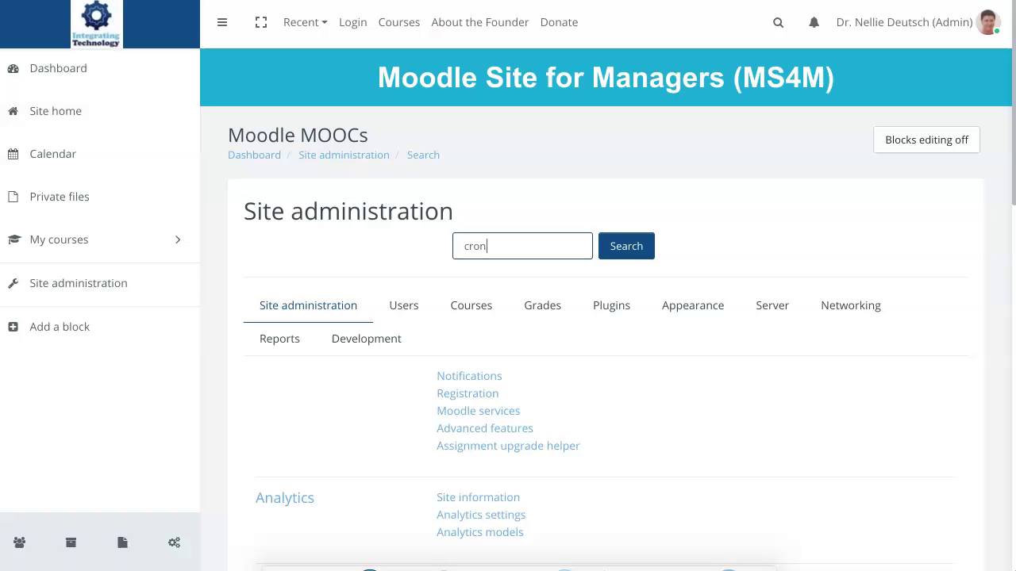
{"action": "key", "text": "Return"}
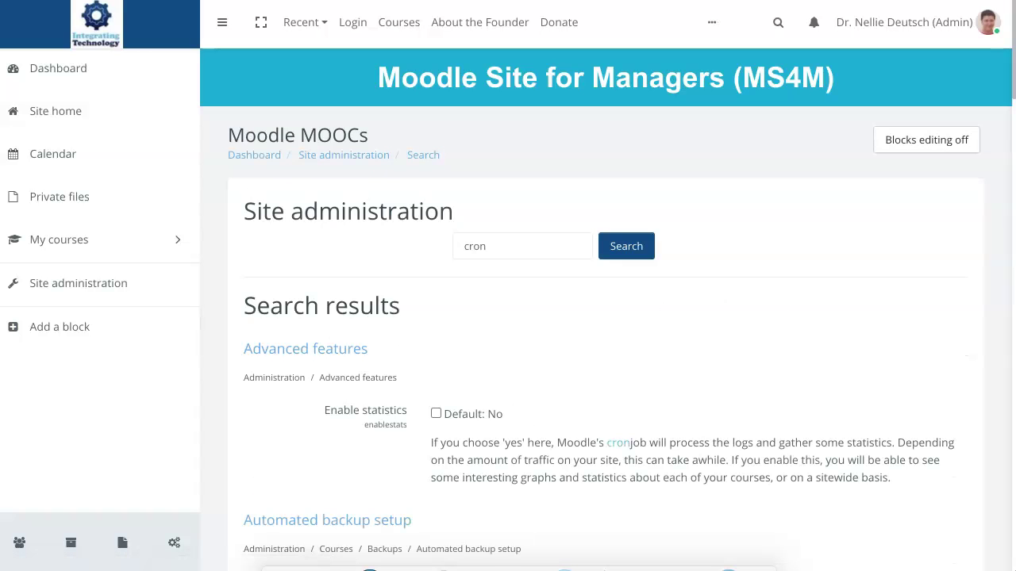
Review the cron results: command-line-only execution, remote cron password, and 24-hour blog cron.
{"action": "scroll", "coordinate": [603, 318], "scroll_direction": "down", "scroll_amount": 3}
{"action": "scroll", "coordinate": [603, 317], "scroll_direction": "down", "scroll_amount": 2}
{"action": "scroll", "coordinate": [603, 317], "scroll_direction": "down", "scroll_amount": 1}
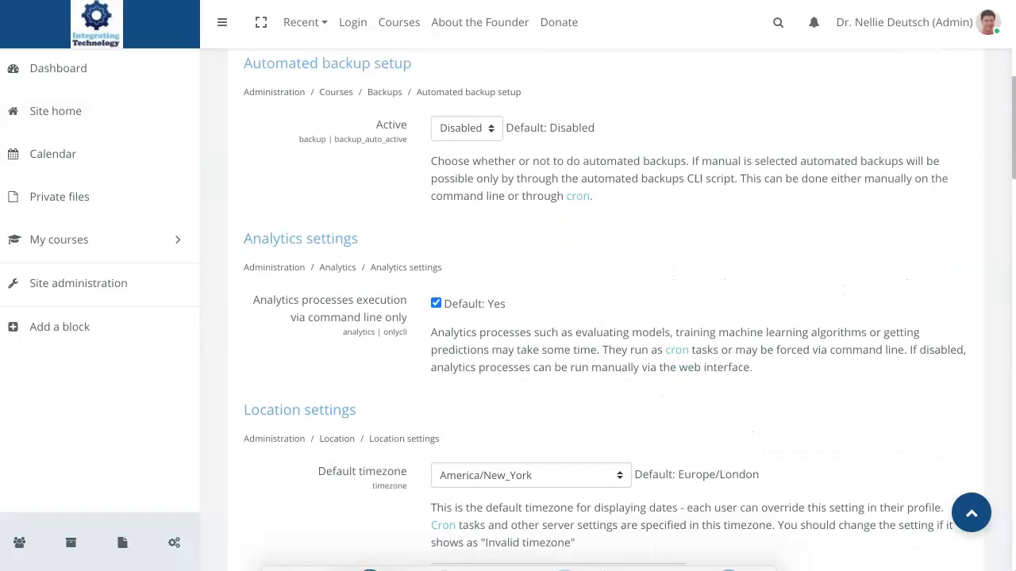
{"action": "scroll", "coordinate": [603, 317], "scroll_direction": "down", "scroll_amount": 1}
{"action": "scroll", "coordinate": [603, 317], "scroll_direction": "down", "scroll_amount": 1}
{"action": "scroll", "coordinate": [604, 317], "scroll_direction": "down", "scroll_amount": 2}
{"action": "scroll", "coordinate": [603, 318], "scroll_direction": "down", "scroll_amount": 1}
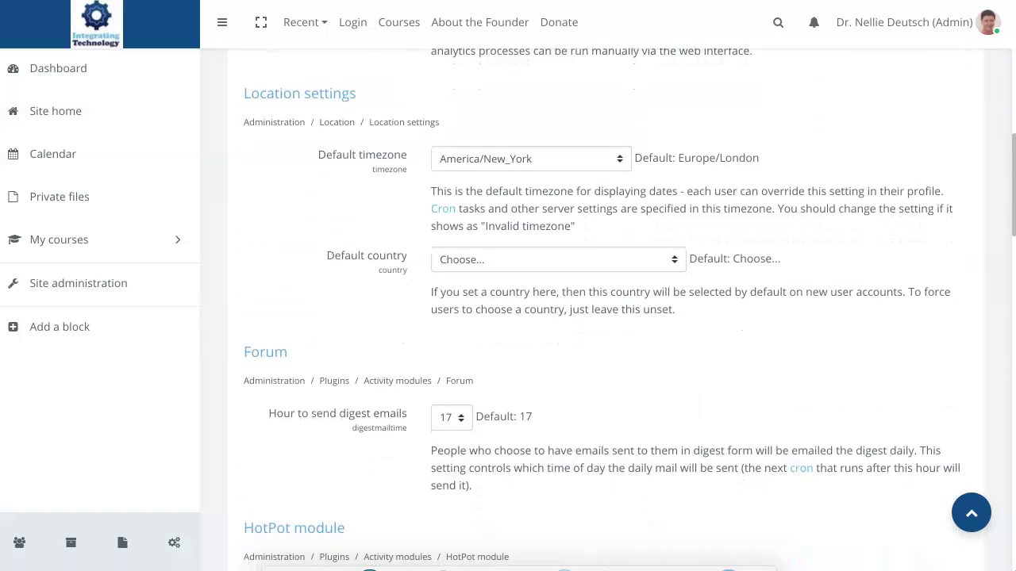
{"action": "scroll", "coordinate": [603, 317], "scroll_direction": "down", "scroll_amount": 1}
{"action": "scroll", "coordinate": [603, 318], "scroll_direction": "down", "scroll_amount": 1}
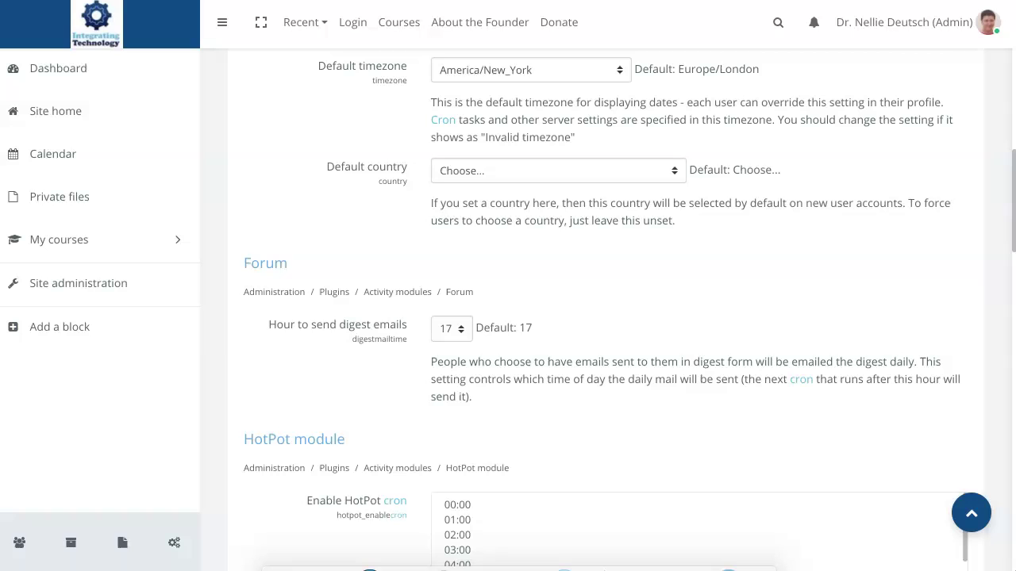
{"action": "scroll", "coordinate": [699, 397], "scroll_direction": "down", "scroll_amount": 1}
{"action": "scroll", "coordinate": [698, 397], "scroll_direction": "down", "scroll_amount": 2}
{"action": "scroll", "coordinate": [698, 397], "scroll_direction": "down", "scroll_amount": 2}
{"action": "scroll", "coordinate": [698, 397], "scroll_direction": "down", "scroll_amount": 1}
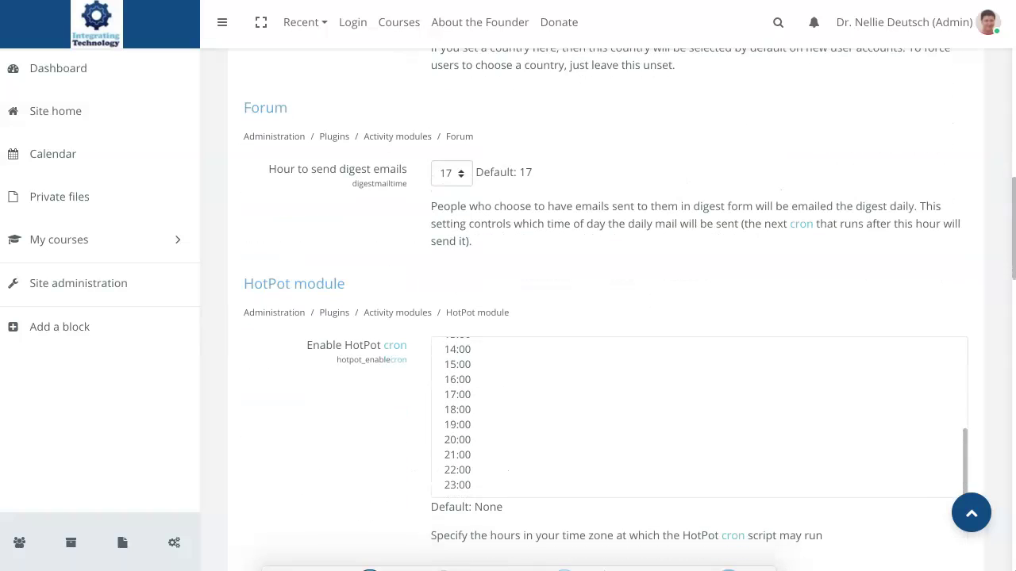
{"action": "scroll", "coordinate": [698, 397], "scroll_direction": "down", "scroll_amount": 3}
{"action": "scroll", "coordinate": [699, 397], "scroll_direction": "down", "scroll_amount": 1}
{"action": "scroll", "coordinate": [605, 307], "scroll_direction": "down", "scroll_amount": 1}
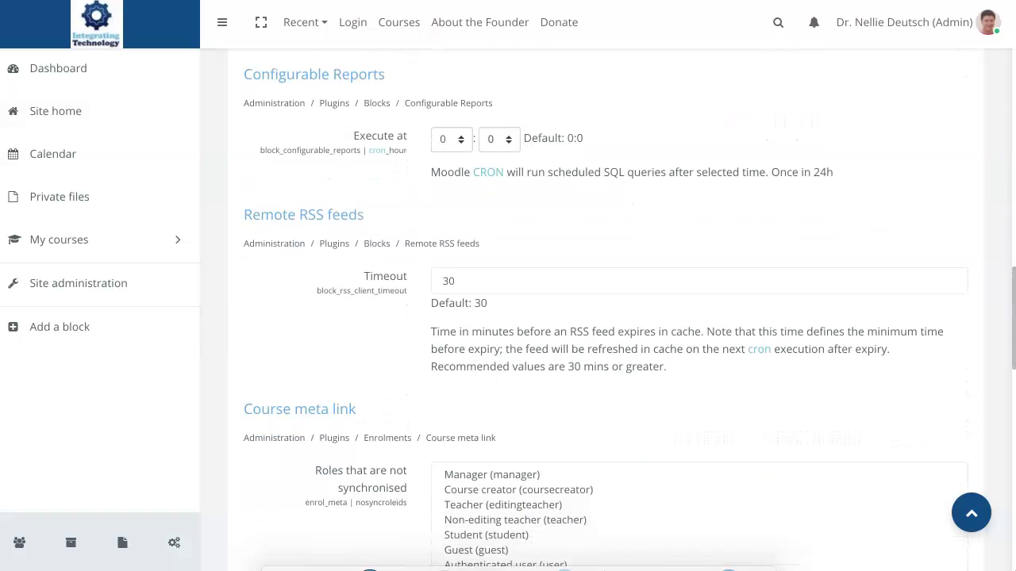
{"action": "scroll", "coordinate": [603, 309], "scroll_direction": "down", "scroll_amount": 5}
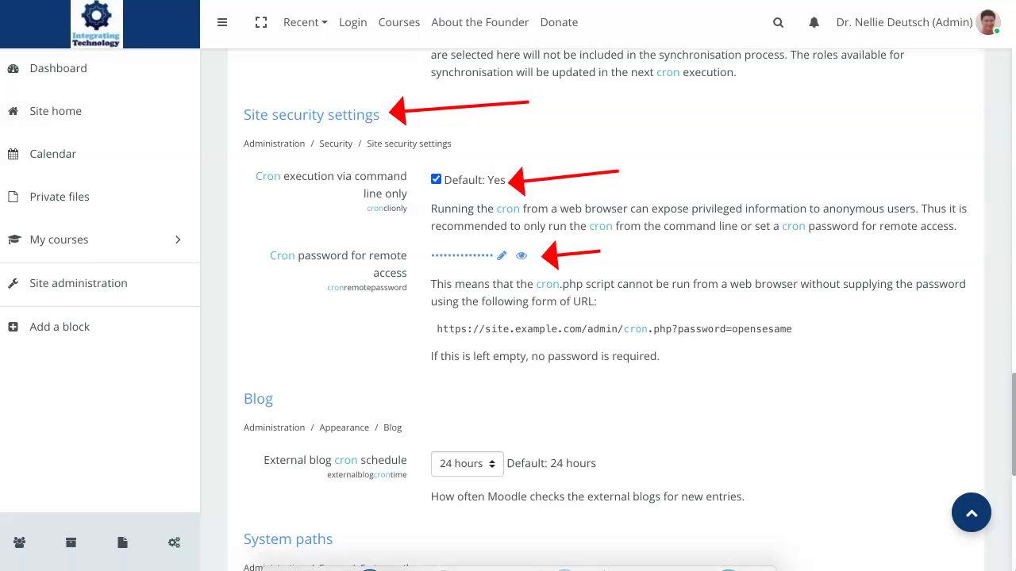
{"action": "scroll", "coordinate": [605, 309], "scroll_direction": "up", "scroll_amount": 1}
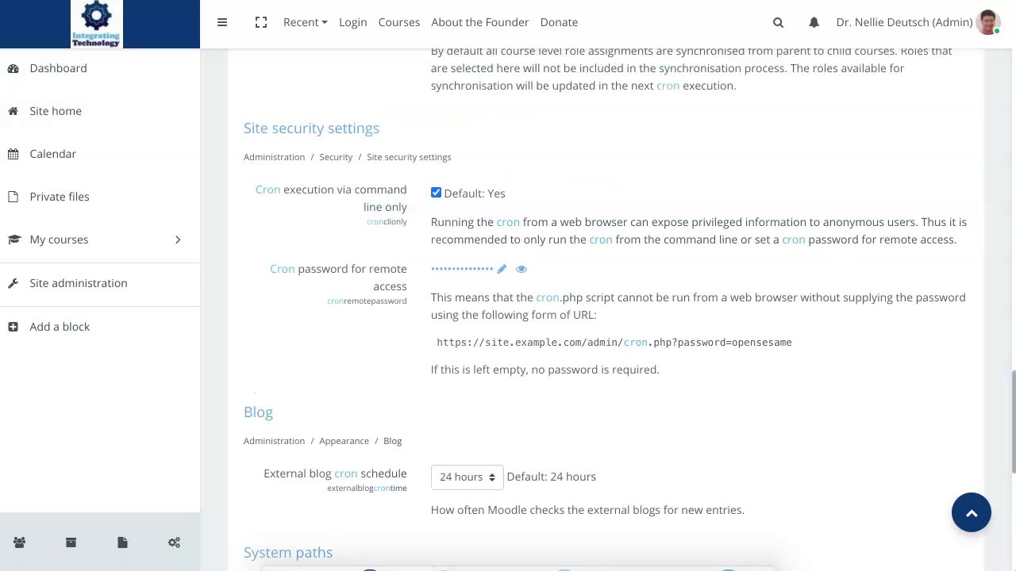
{"action": "scroll", "coordinate": [605, 310], "scroll_direction": "up", "scroll_amount": 2}
{"action": "scroll", "coordinate": [604, 309], "scroll_direction": "up", "scroll_amount": 1}
{"action": "scroll", "coordinate": [605, 310], "scroll_direction": "up", "scroll_amount": 2}
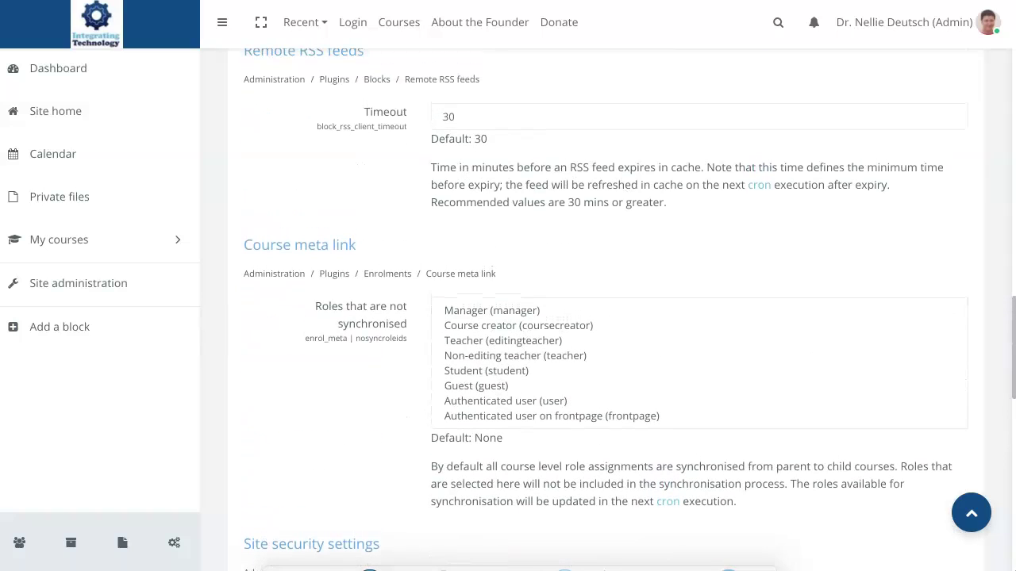
{"action": "scroll", "coordinate": [604, 309], "scroll_direction": "up", "scroll_amount": 3}
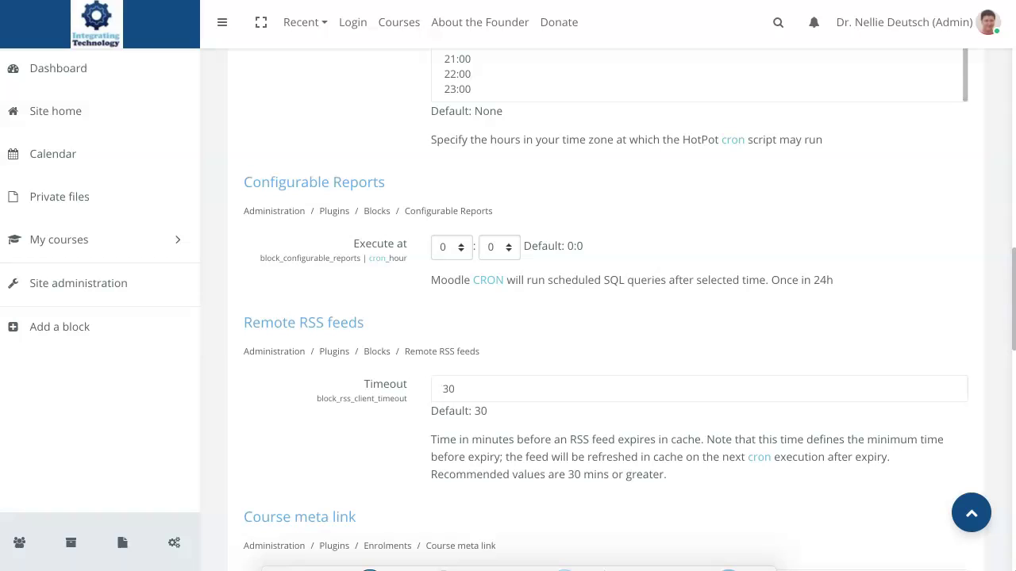